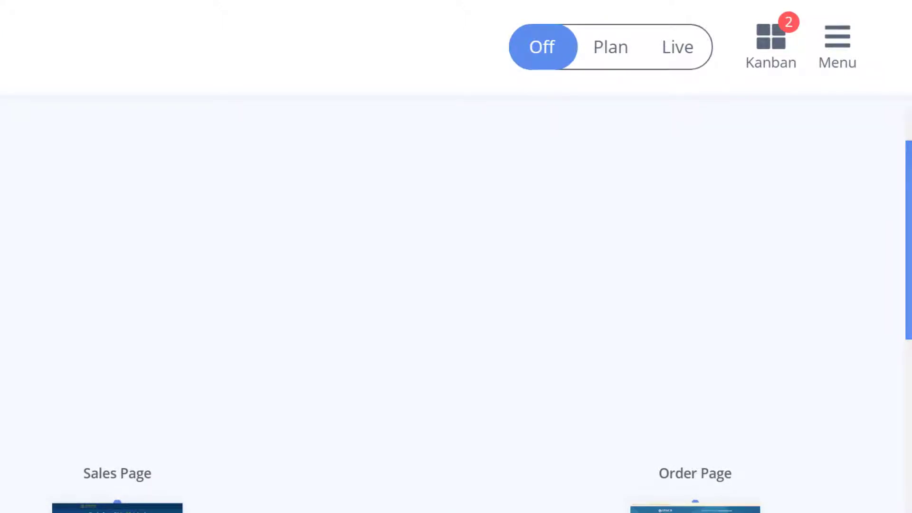
Switch the funnel canvas to Plan mode to show projected traffic from each source
click(621, 47)
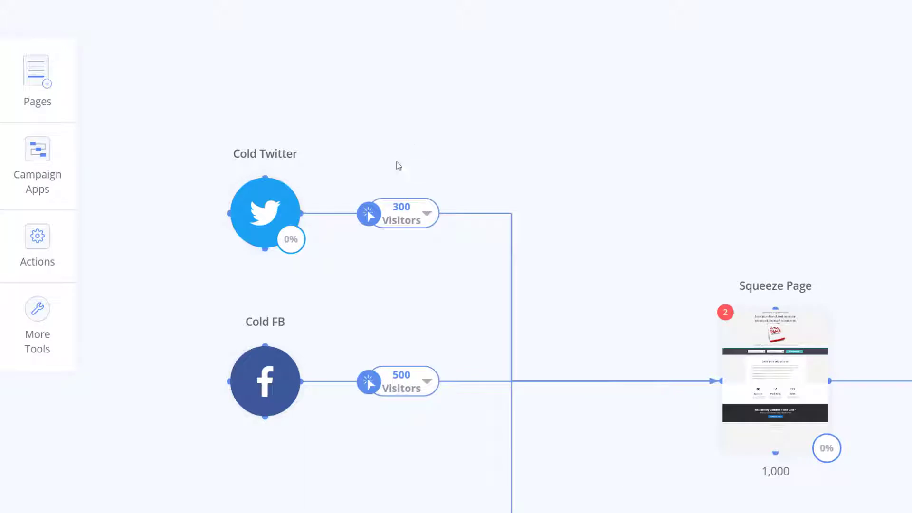
Change Cold Twitter's projected visitors from 300 to 400 and bring up its ad editor
click(398, 207)
key(BackSpace)
text(4)
key(Return)
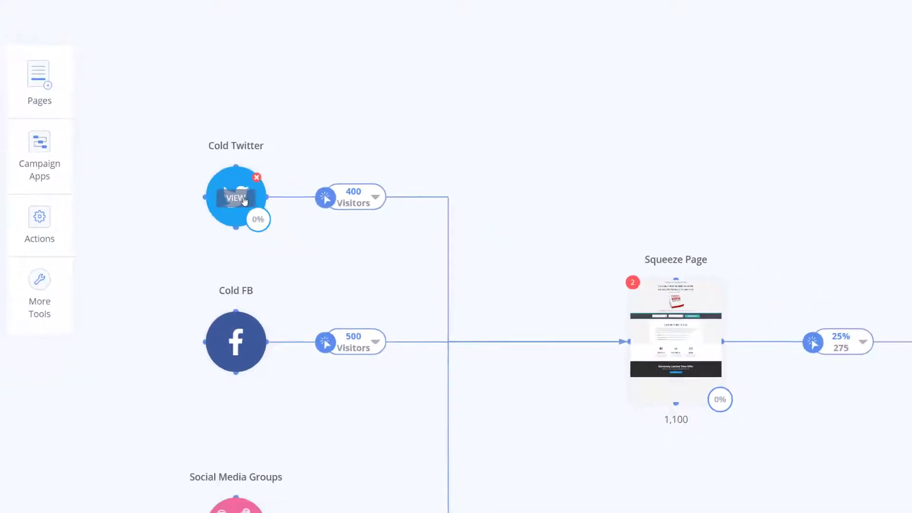
click(265, 211)
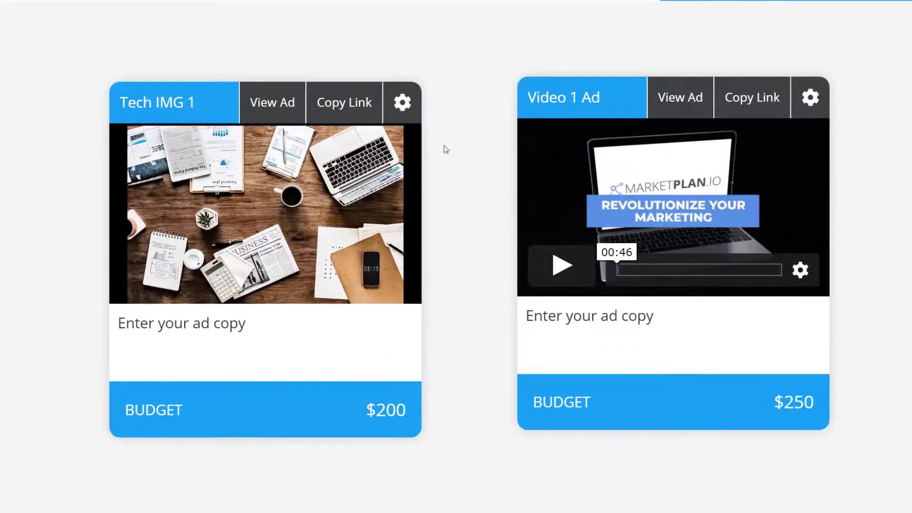
Set the Tech IMG 1 ad's projected budget to 2 with the CPC budget type
click(442, 29)
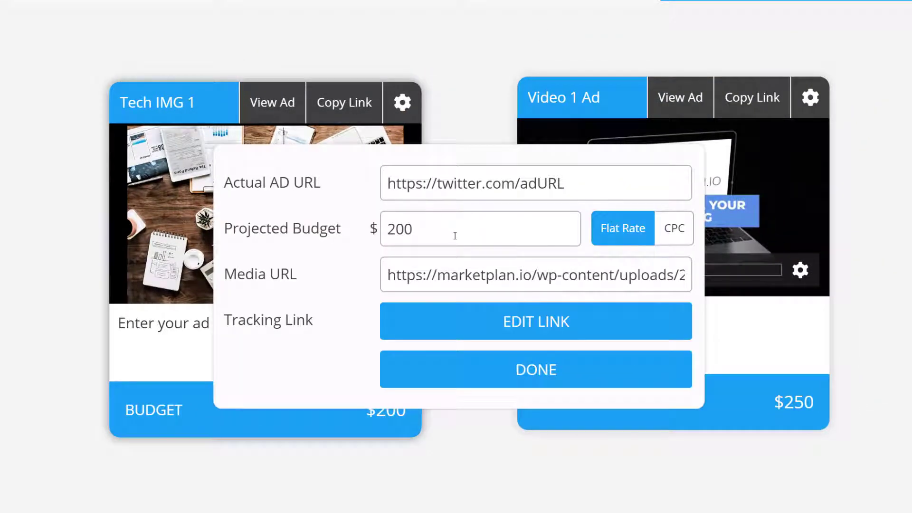
click(408, 229)
drag(408, 229, 396, 229)
key(BackSpace)
click(671, 228)
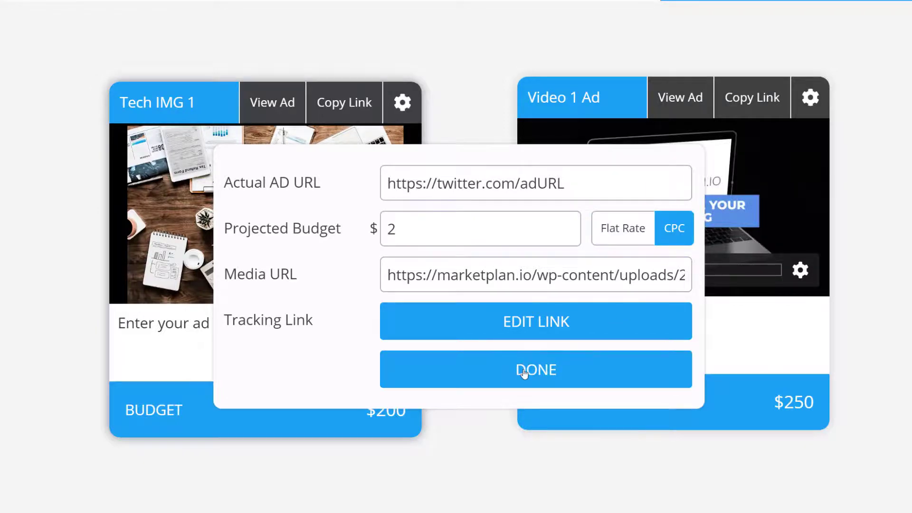
click(525, 371)
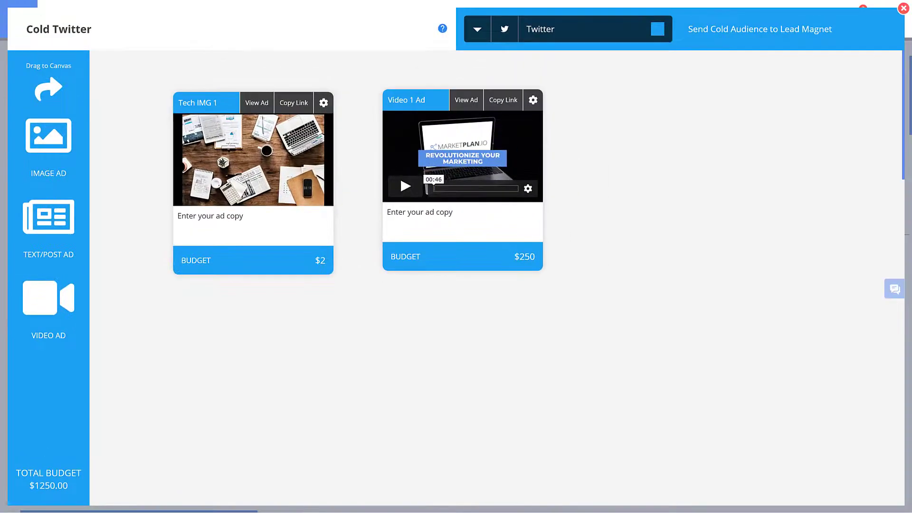
Change the Video 1 Ad's projected budget from 250 to 200
click(533, 100)
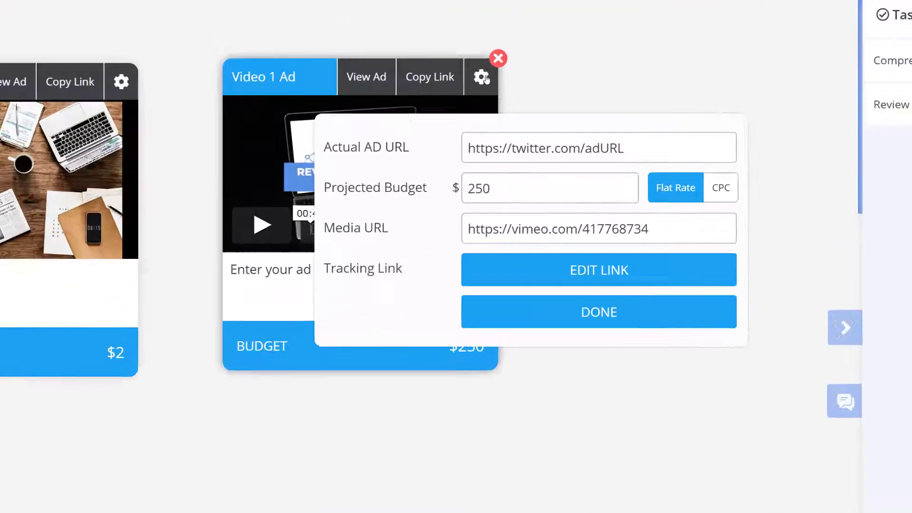
click(590, 162)
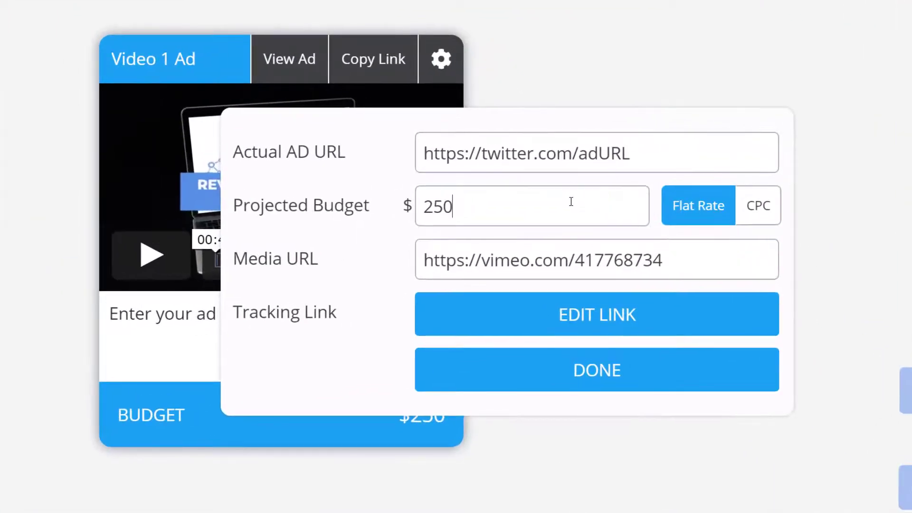
key(BackSpace)
key(BackSpace)
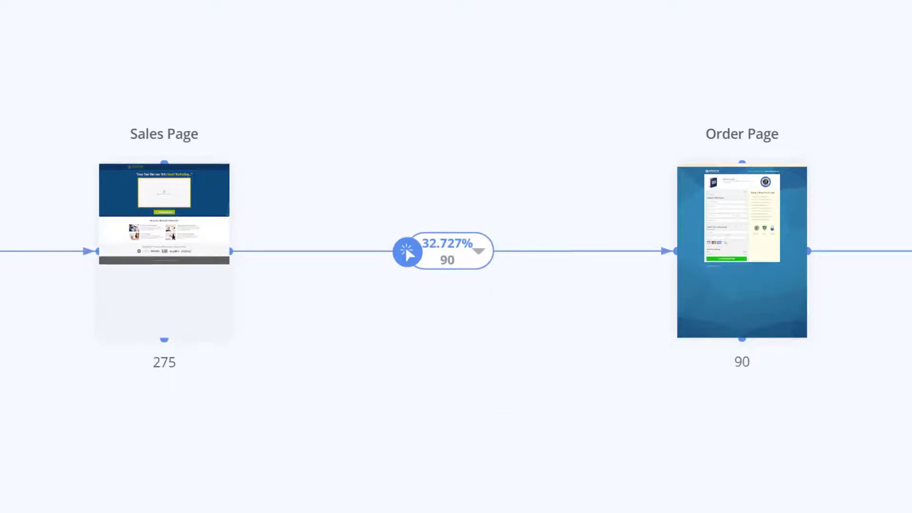
Replace the Sales Page-to-Order Page conversion rate with 35%
drag(429, 244, 478, 247)
text(5)
key(Return)
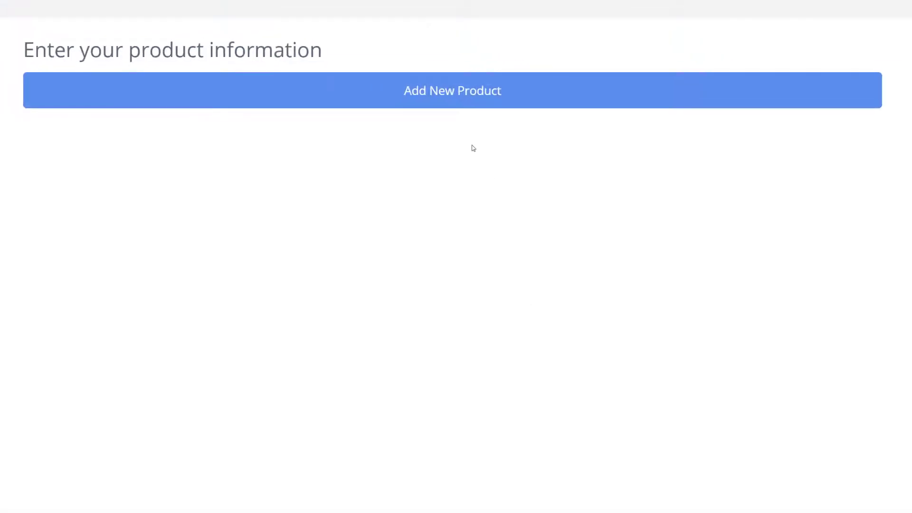
Add Order Page products: Main Offer at $100 and Bump Offer at $30 with 40% sold
click(452, 103)
text(Main Offer)
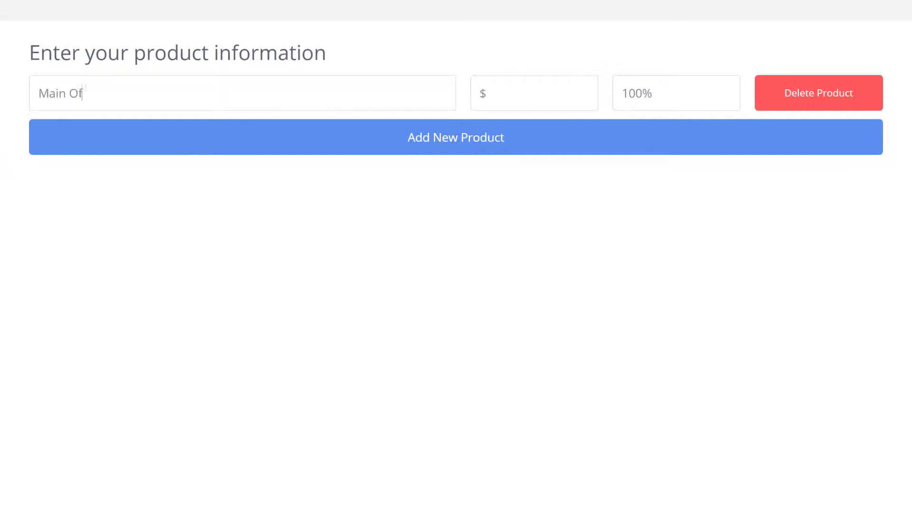
click(523, 85)
text(100)
click(486, 142)
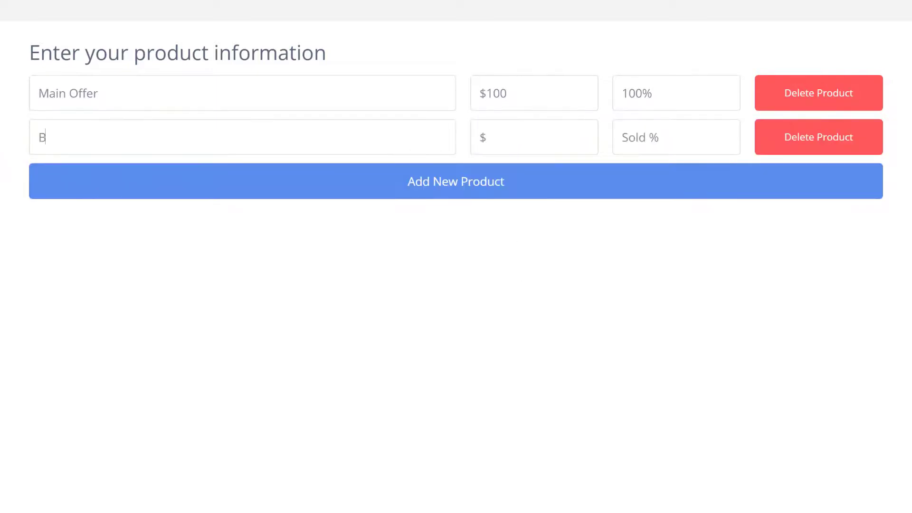
text(0)
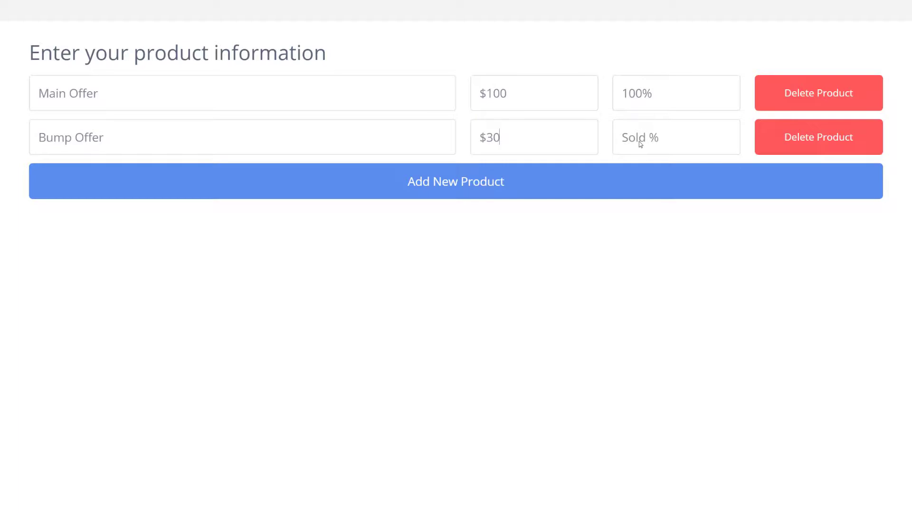
click(640, 141)
text(40)
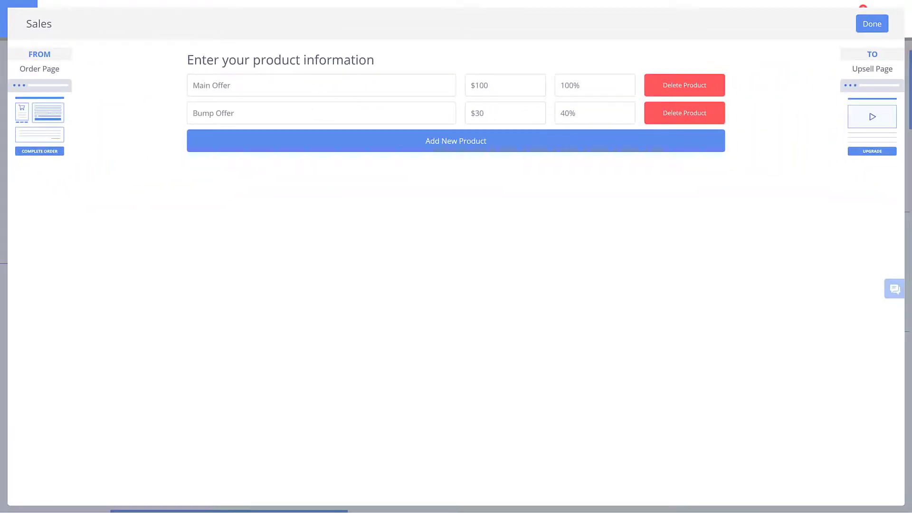
Edit the upsell product on the Upsell-to-Thank You pill, then show the projected stats report
scroll(567, 178, right, 8)
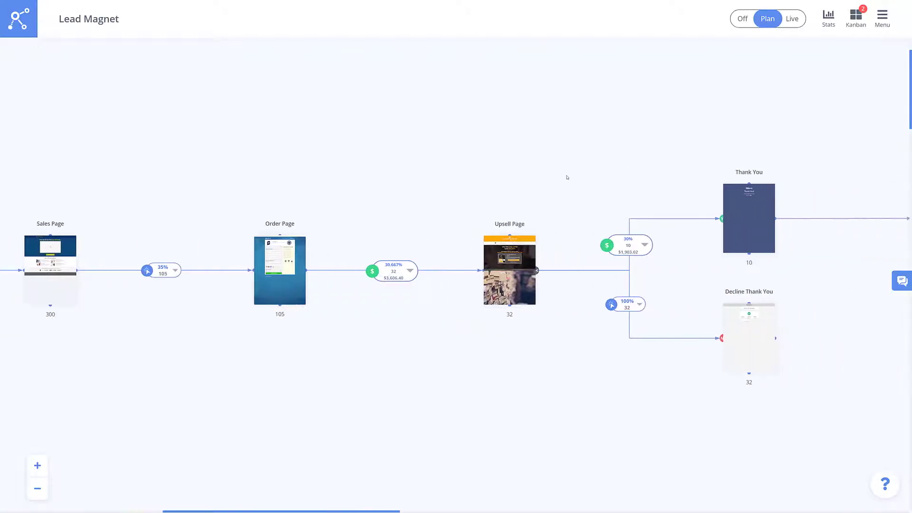
click(411, 246)
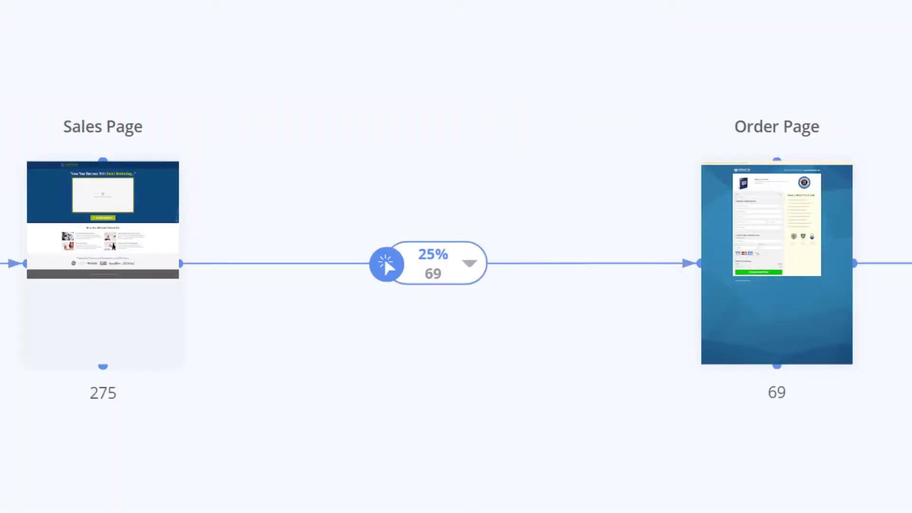
click(822, 4)
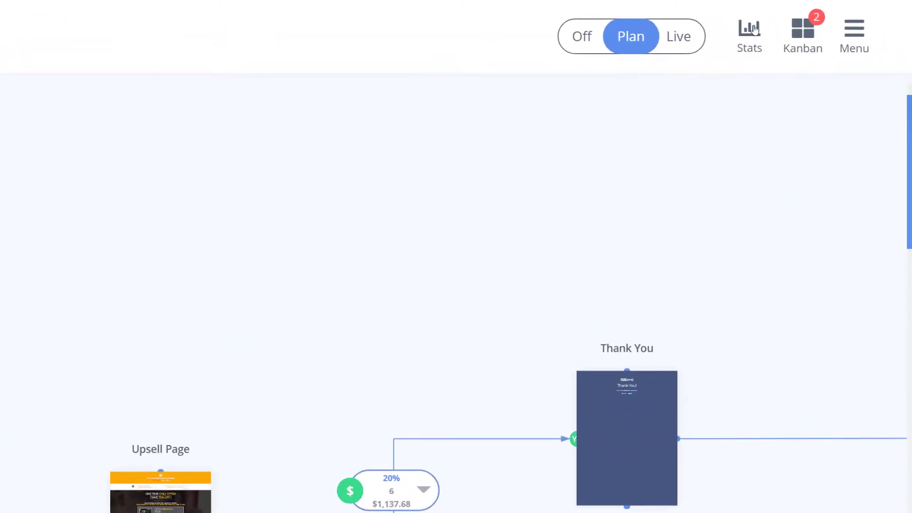
Open the projected statistics report showing 1100 visitors and $1,796.68 total revenue
click(754, 28)
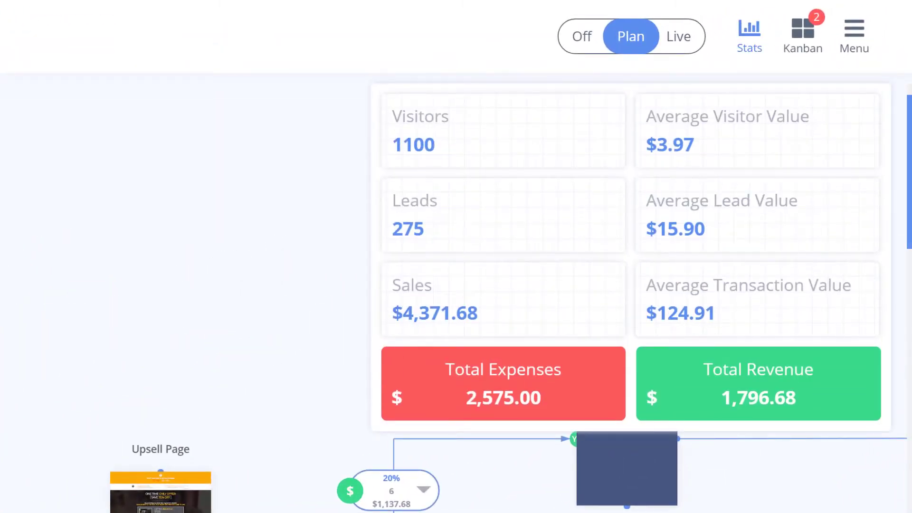